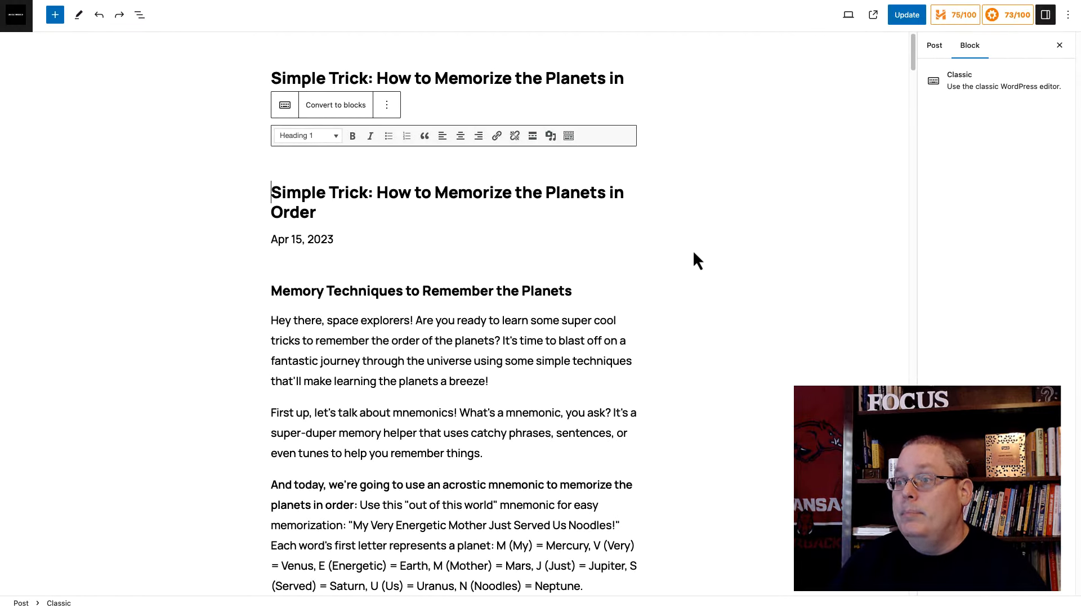
- Review the whole imported planets post, including its images, empty frames and the source link in its closing line
{"action": "scroll", "coordinate": [693, 253], "scroll_direction": "down", "scroll_amount": 20}
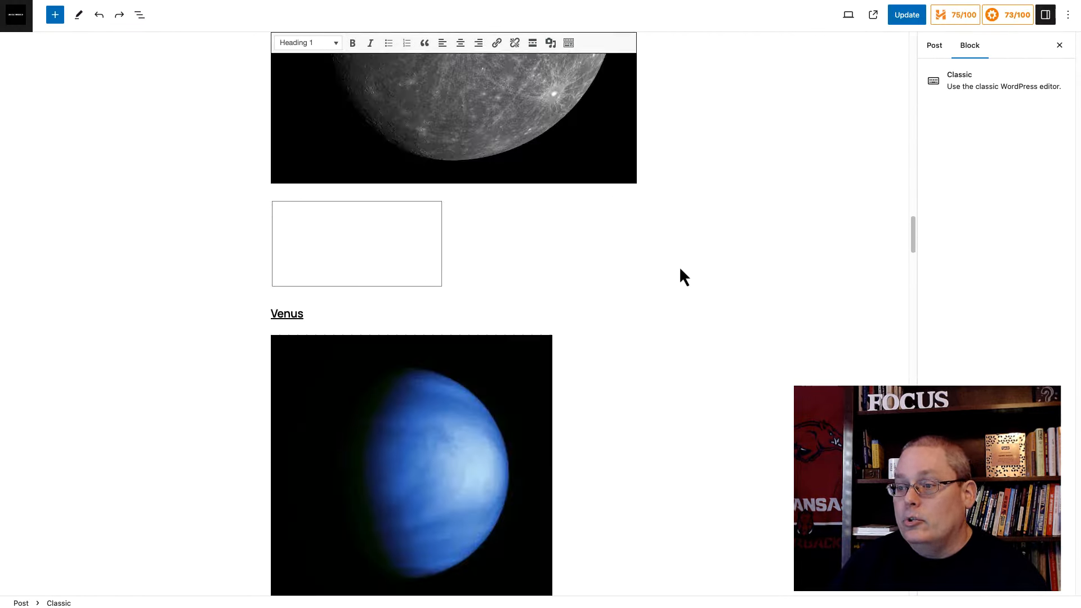
{"action": "scroll", "coordinate": [679, 266], "scroll_direction": "down", "scroll_amount": 15}
{"action": "scroll", "coordinate": [675, 268], "scroll_direction": "up", "scroll_amount": 7}
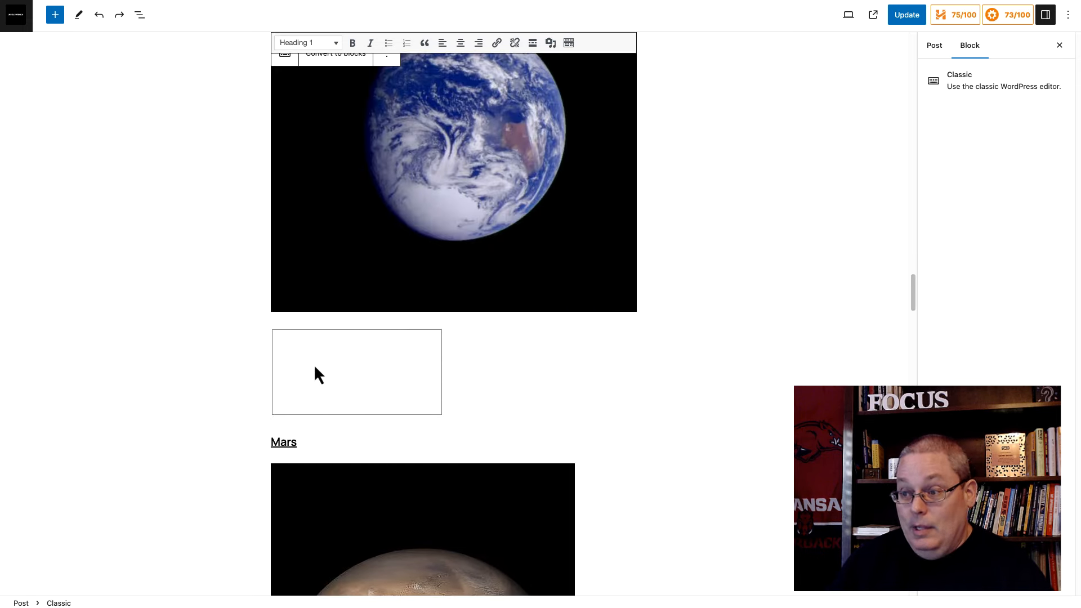
{"action": "scroll", "coordinate": [572, 357], "scroll_direction": "down", "scroll_amount": 15}
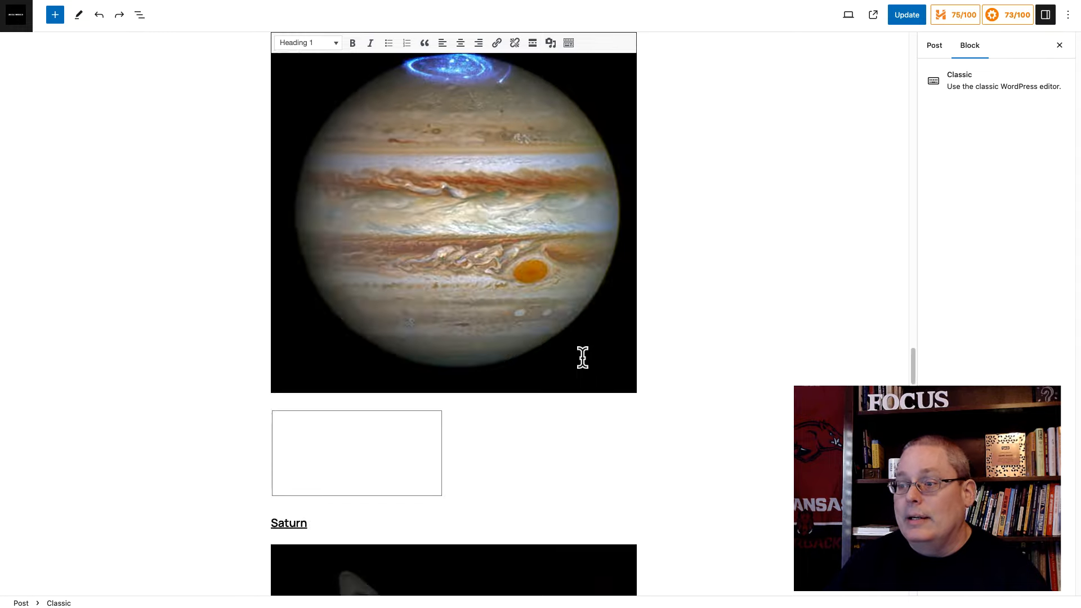
{"action": "scroll", "coordinate": [562, 356], "scroll_direction": "down", "scroll_amount": 20}
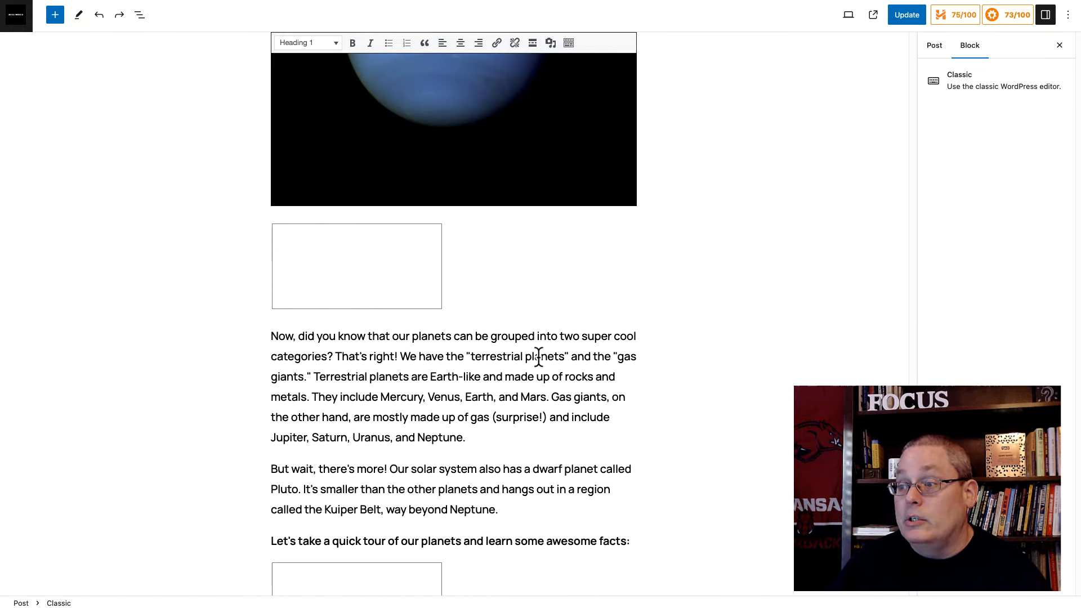
{"action": "scroll", "coordinate": [538, 357], "scroll_direction": "down", "scroll_amount": 20}
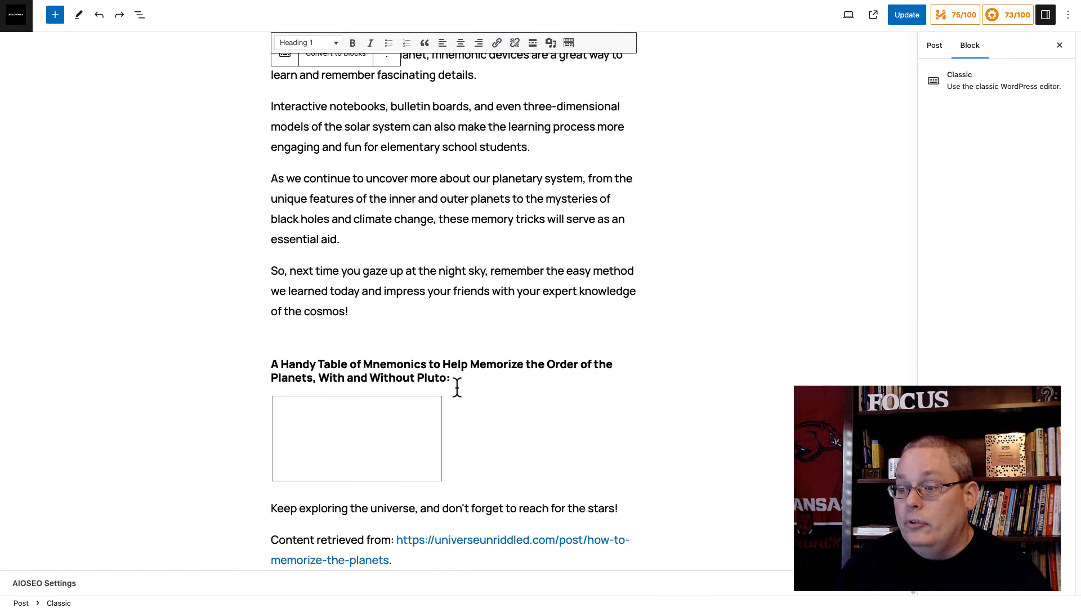
{"action": "left_click_drag", "start_coordinate": [408, 562], "coordinate": [269, 548]}
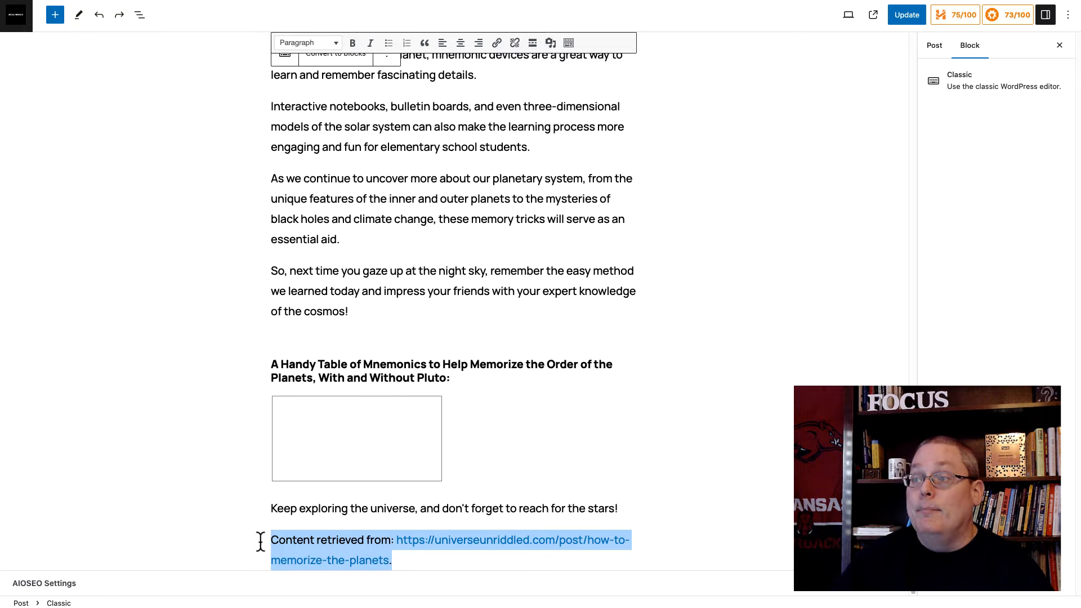
{"action": "scroll", "coordinate": [597, 398], "scroll_direction": "up", "scroll_amount": 20}
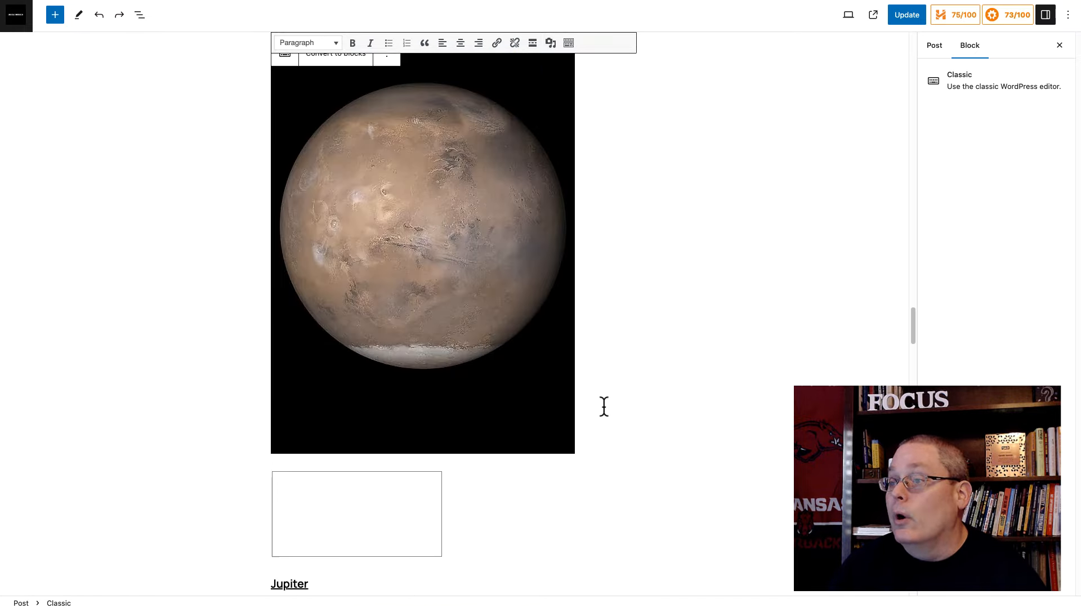
{"action": "scroll", "coordinate": [603, 406], "scroll_direction": "up", "scroll_amount": 20}
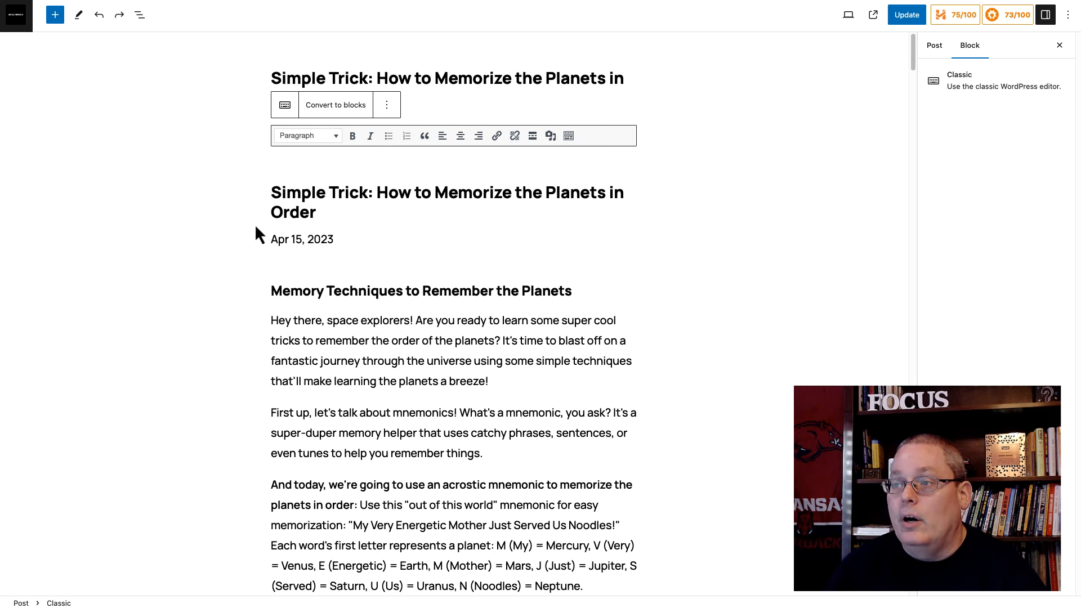
- Try converting the post's Classic content to blocks, and undo the conversion
{"action": "left_click", "coordinate": [336, 106]}
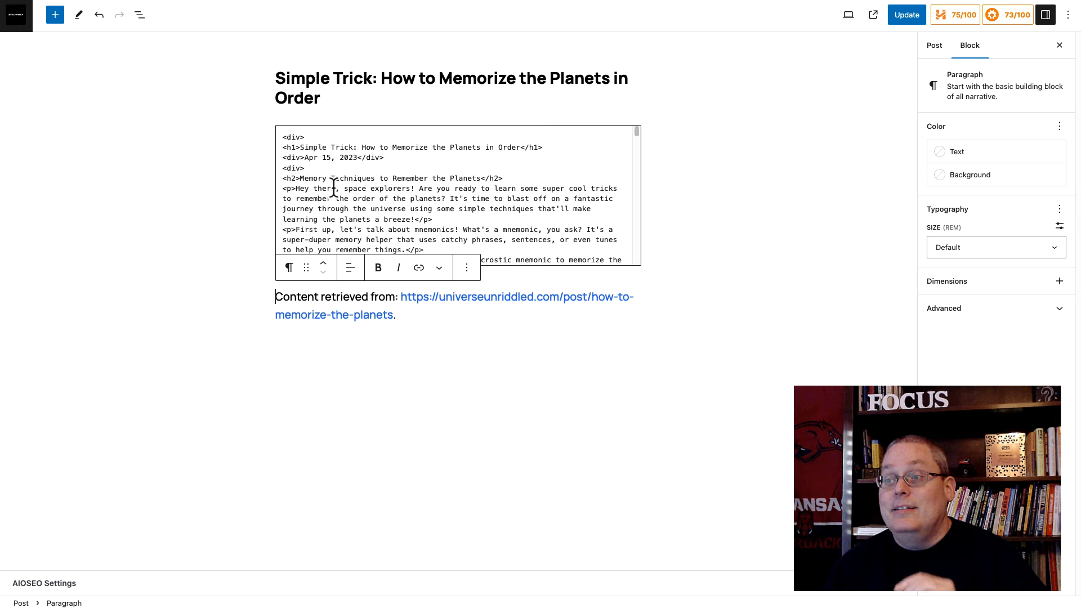
{"action": "scroll", "coordinate": [332, 179], "scroll_direction": "down", "scroll_amount": 10}
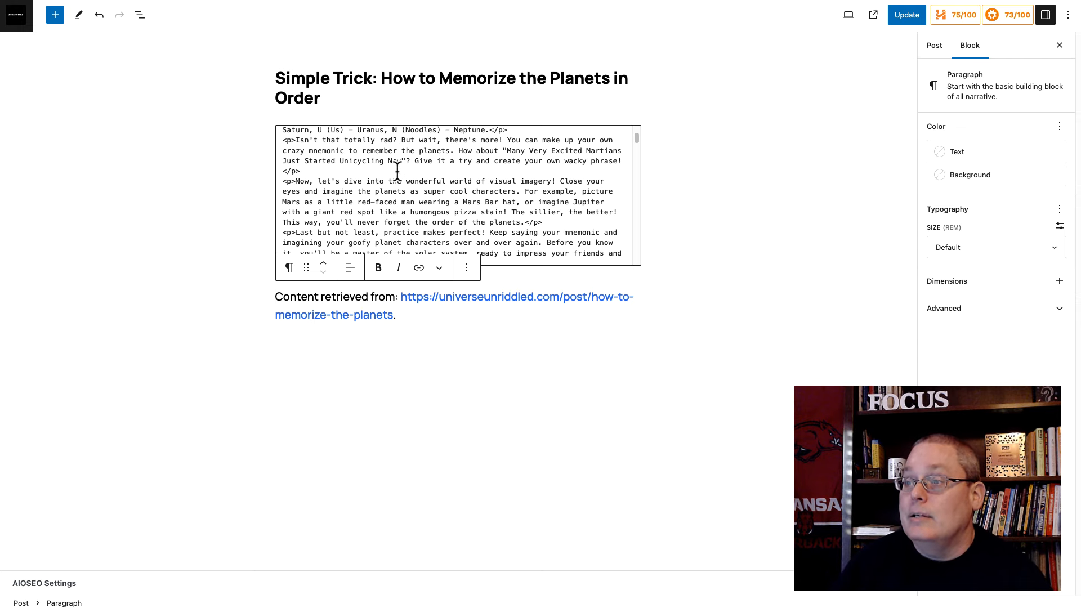
{"action": "left_click", "coordinate": [99, 15]}
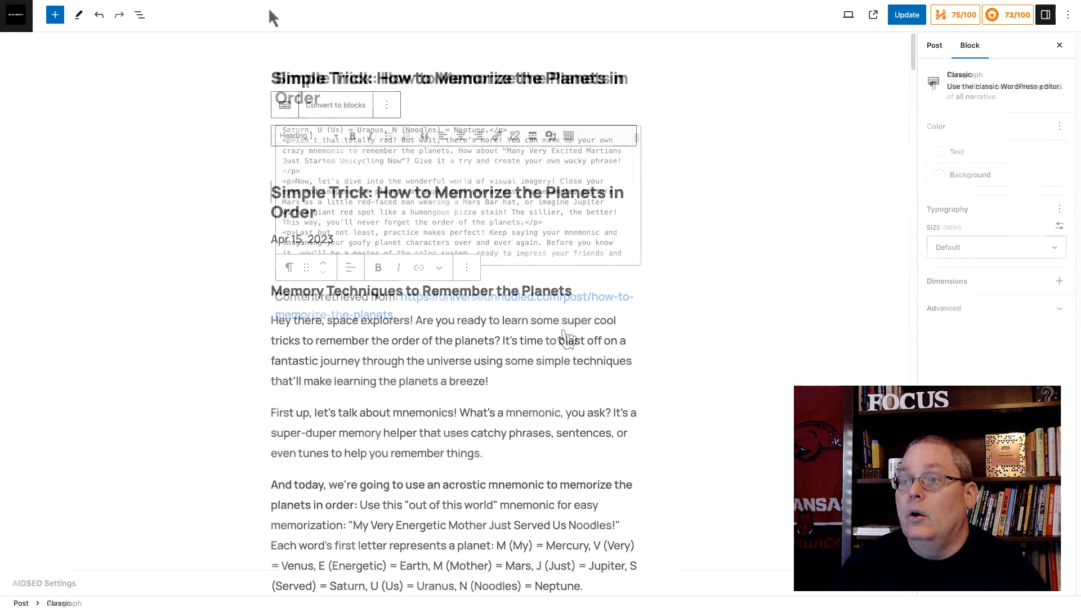
- Open the Mercury image of the post in a new browser tab and check the address it is hosted at
{"action": "scroll", "coordinate": [582, 293], "scroll_direction": "down", "scroll_amount": 6}
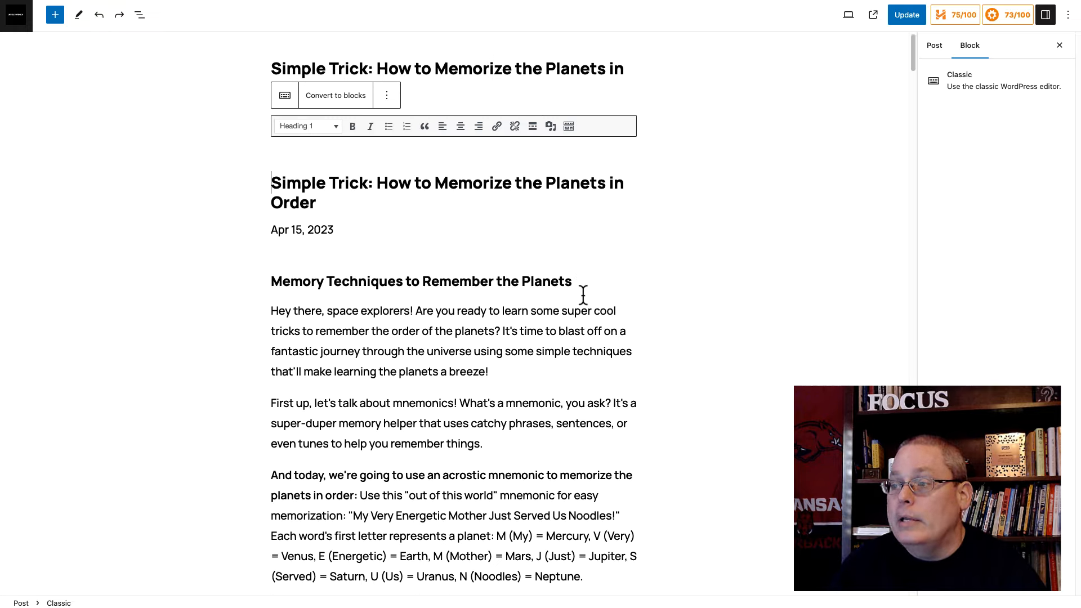
{"action": "scroll", "coordinate": [583, 294], "scroll_direction": "down", "scroll_amount": 20}
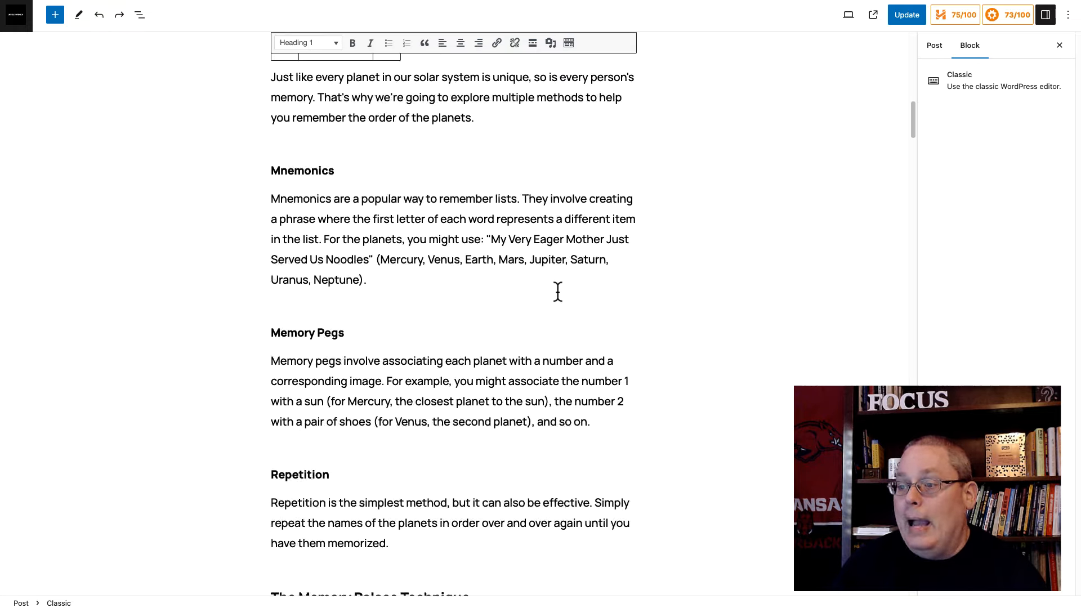
{"action": "scroll", "coordinate": [556, 291], "scroll_direction": "down", "scroll_amount": 9}
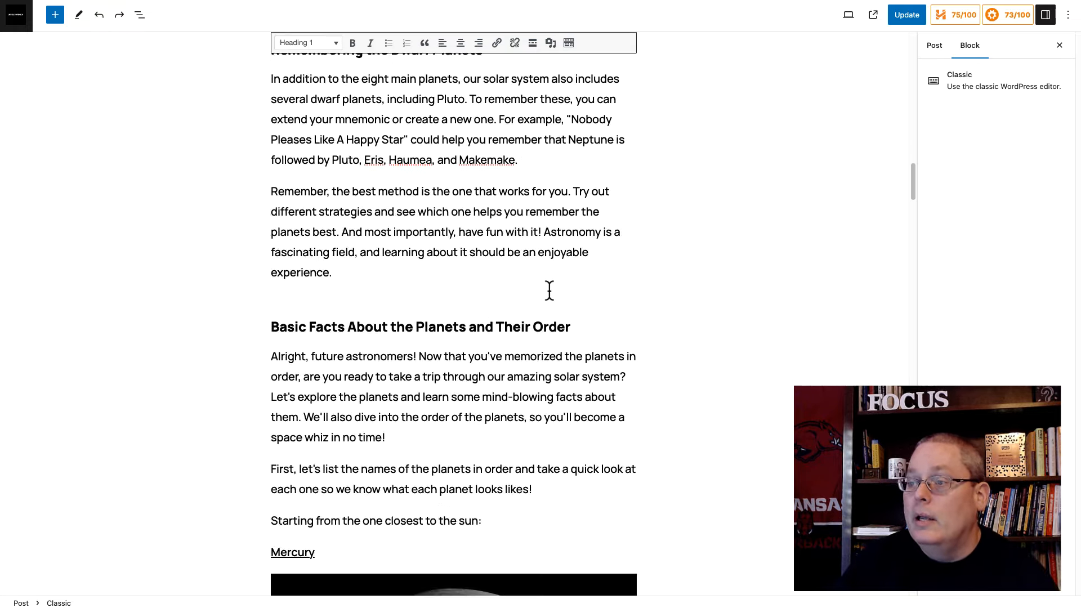
{"action": "scroll", "coordinate": [549, 291], "scroll_direction": "down", "scroll_amount": 6}
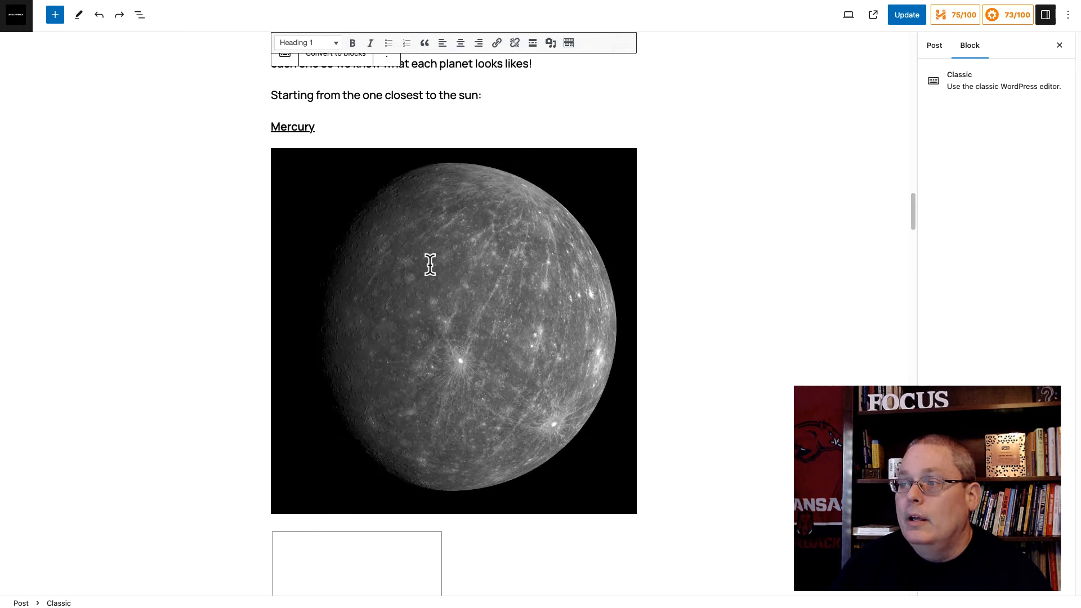
{"action": "left_click", "coordinate": [442, 281]}
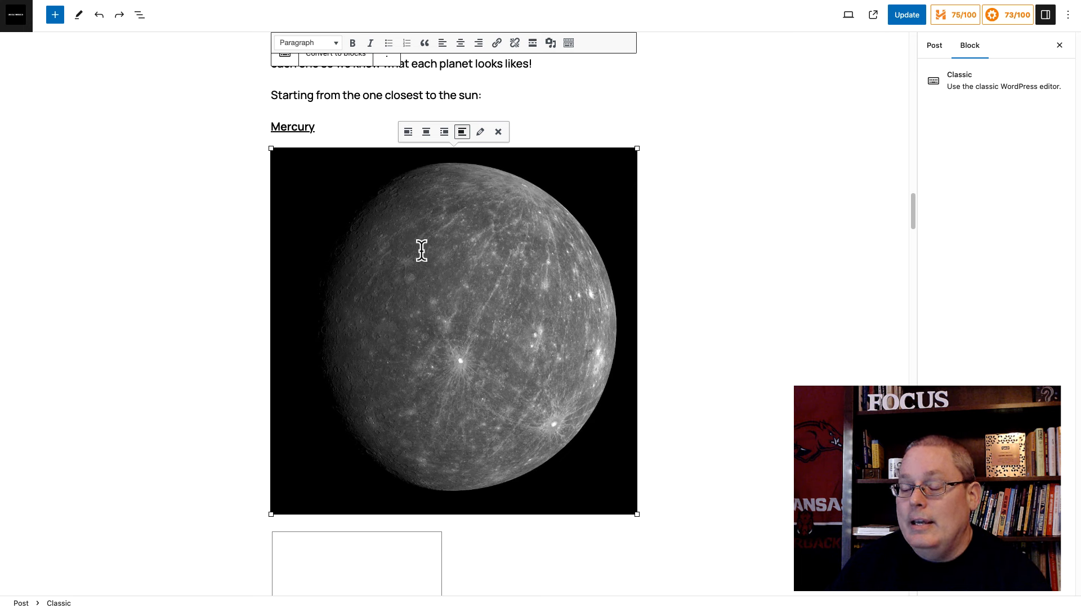
{"action": "right_click", "coordinate": [422, 276]}
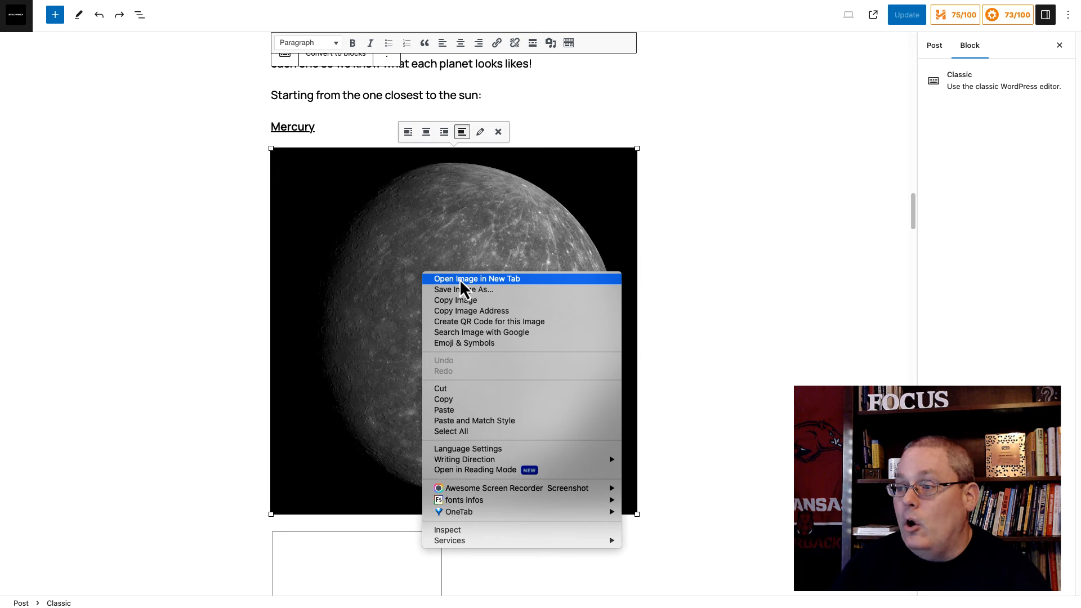
{"action": "left_click", "coordinate": [460, 280]}
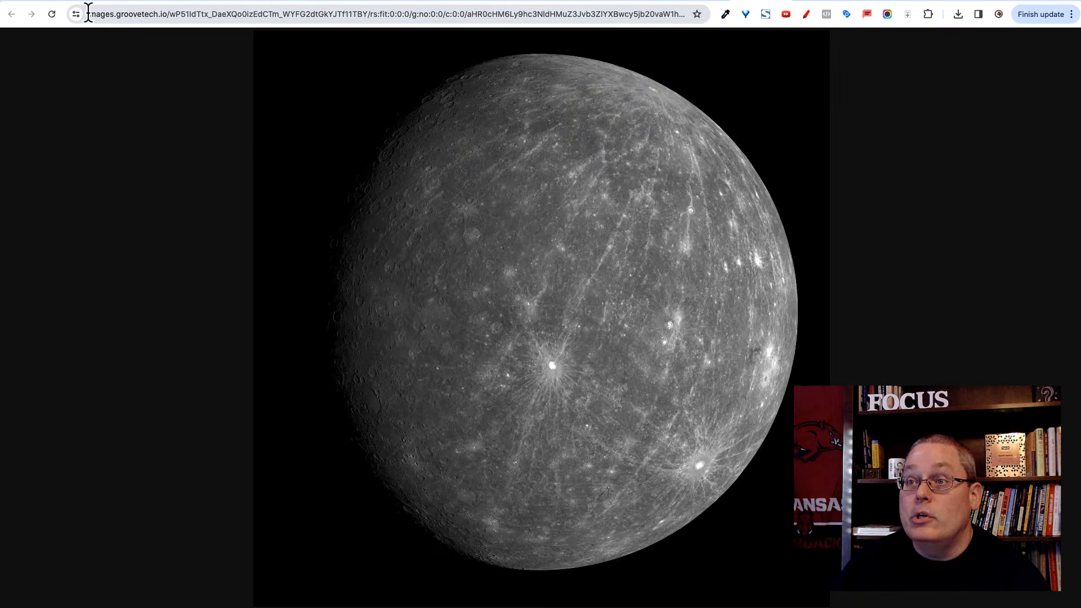
{"action": "left_click_drag", "start_coordinate": [86, 13], "coordinate": [171, 13]}
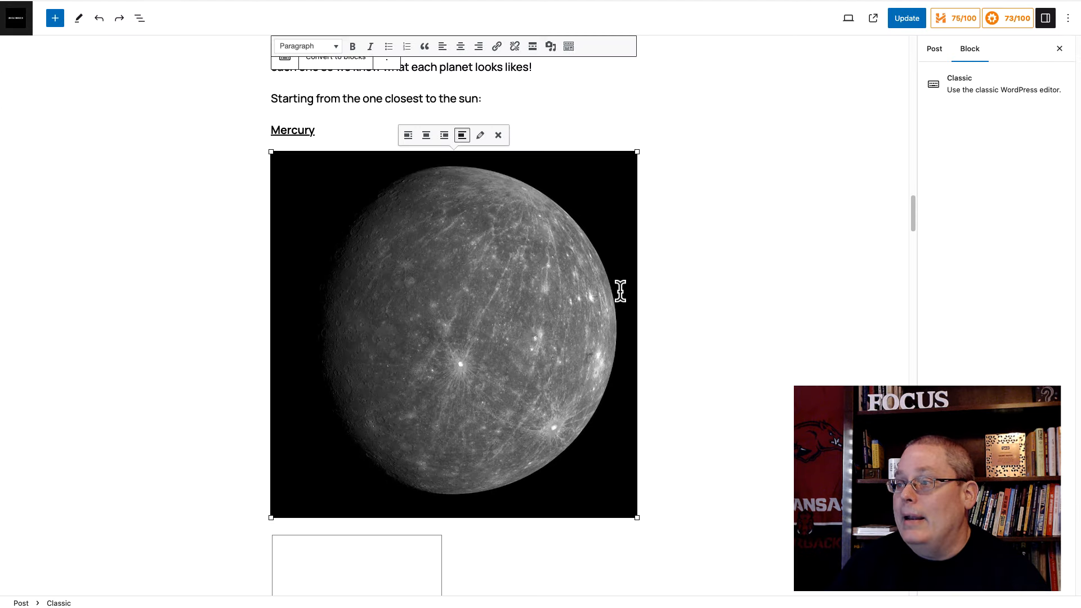
- Back in the post editor, look over the remaining planet images and the empty frames below them
{"action": "scroll", "coordinate": [621, 290], "scroll_direction": "up", "scroll_amount": 4}
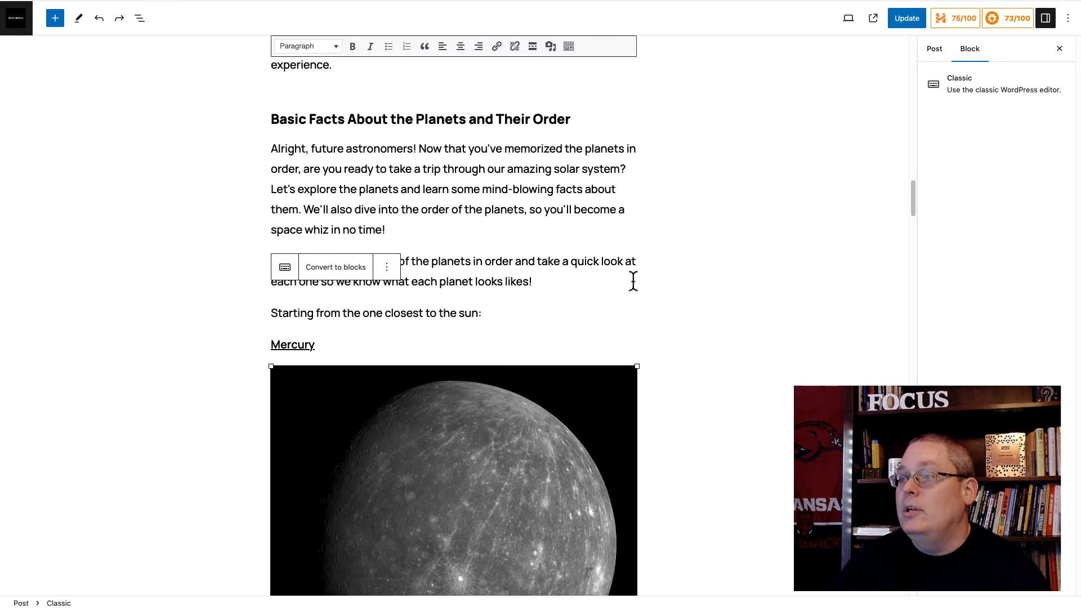
{"action": "scroll", "coordinate": [637, 284], "scroll_direction": "down", "scroll_amount": 7}
{"action": "scroll", "coordinate": [638, 287], "scroll_direction": "down", "scroll_amount": 20}
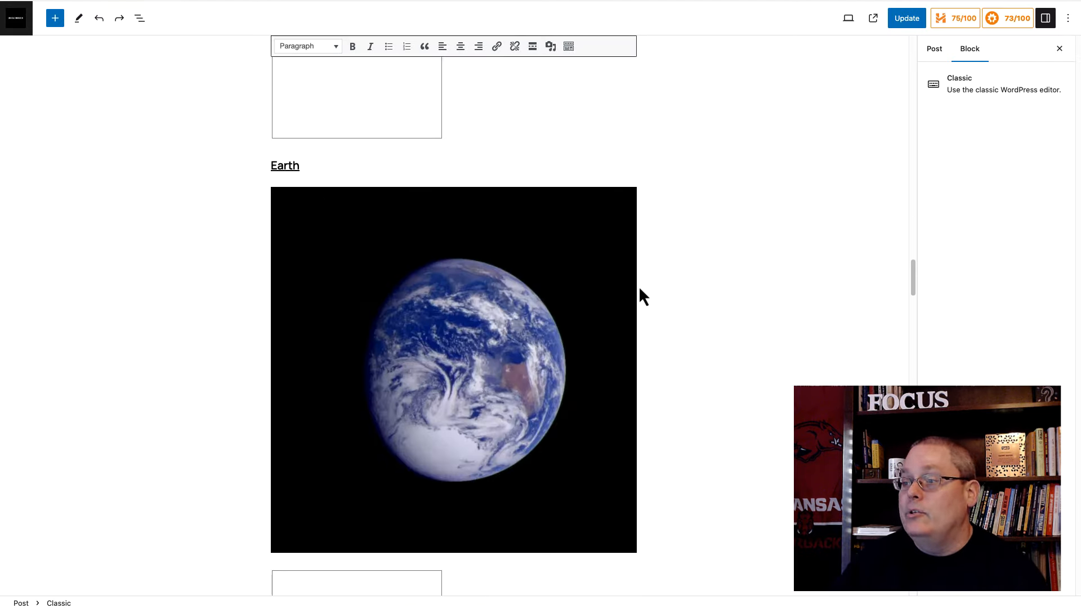
{"action": "scroll", "coordinate": [510, 267], "scroll_direction": "down", "scroll_amount": 20}
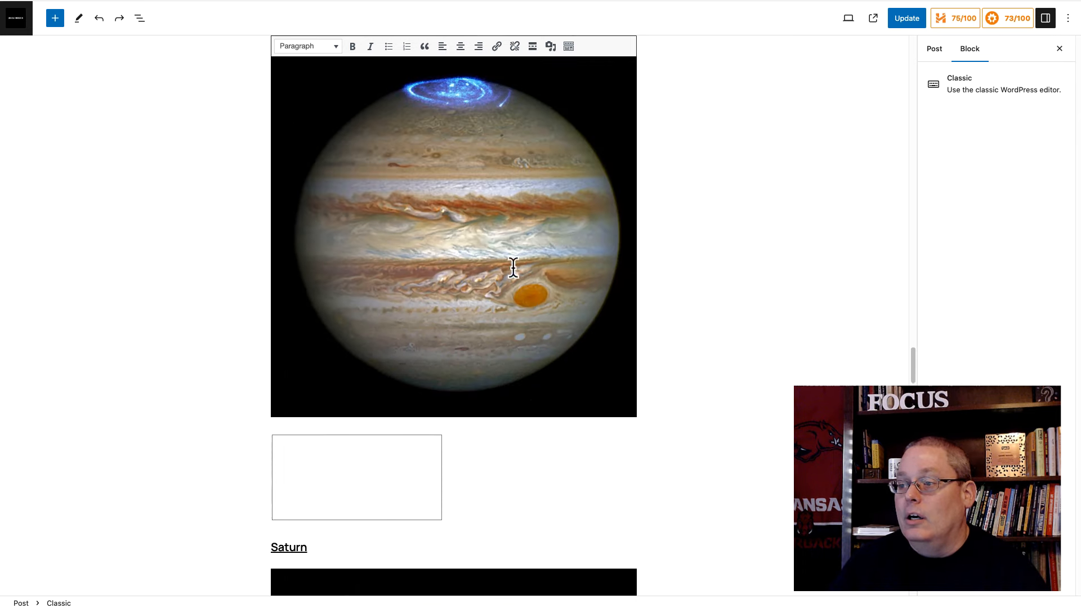
{"action": "scroll", "coordinate": [518, 272], "scroll_direction": "down", "scroll_amount": 12}
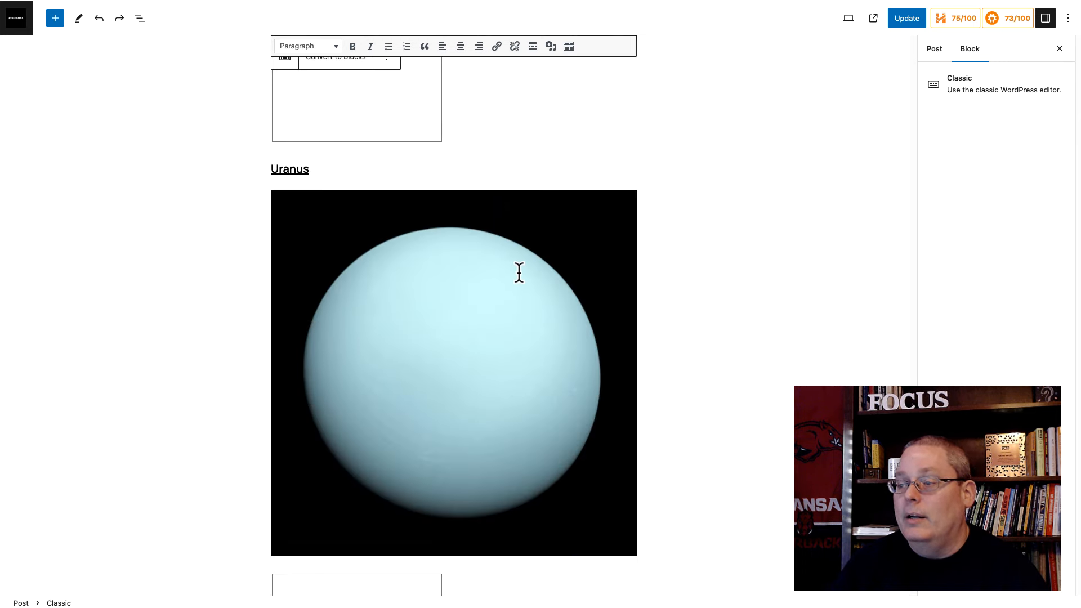
{"action": "scroll", "coordinate": [518, 274], "scroll_direction": "down", "scroll_amount": 8}
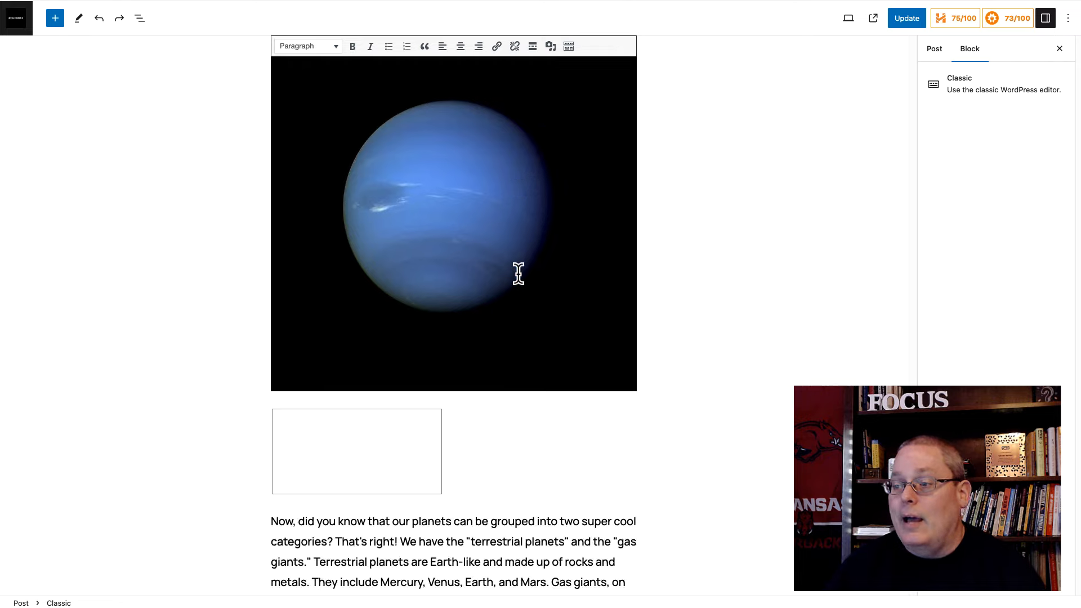
{"action": "scroll", "coordinate": [523, 279], "scroll_direction": "up", "scroll_amount": 2}
{"action": "scroll", "coordinate": [522, 278], "scroll_direction": "up", "scroll_amount": 20}
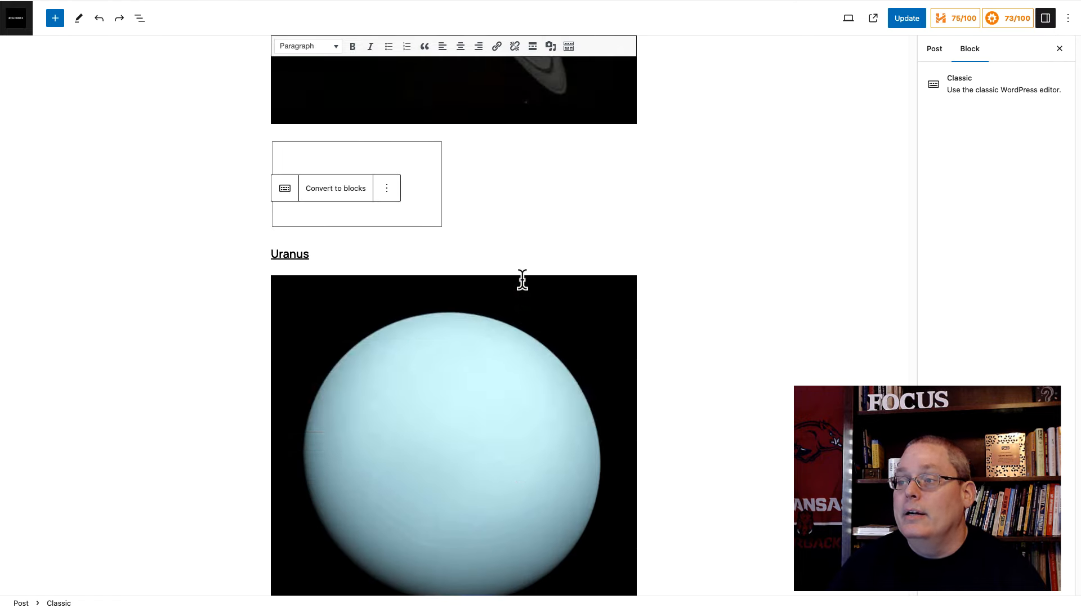
{"action": "scroll", "coordinate": [522, 278], "scroll_direction": "up", "scroll_amount": 20}
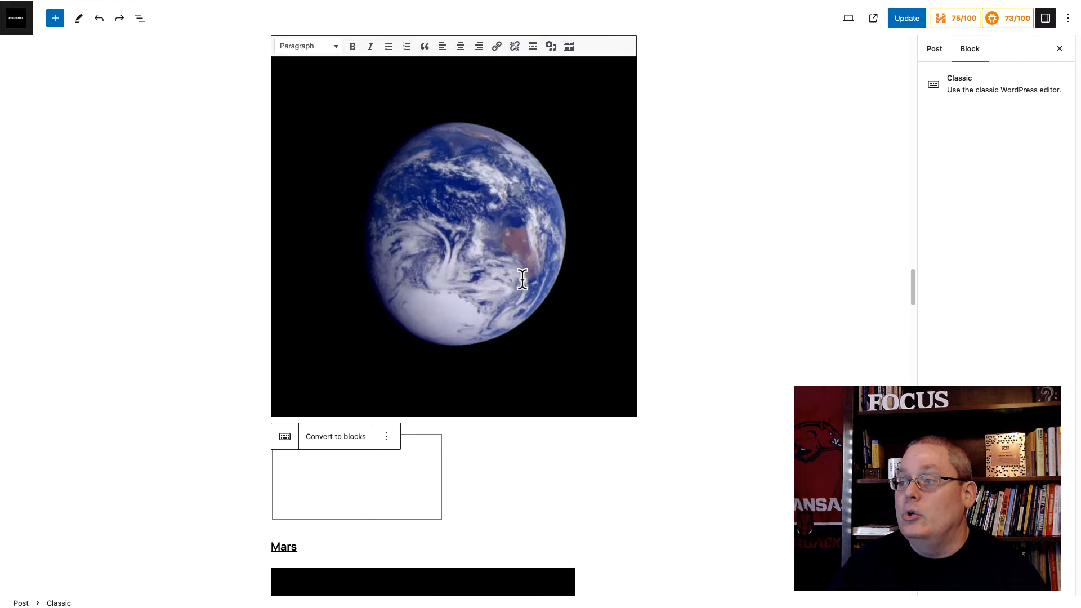
{"action": "scroll", "coordinate": [334, 309], "scroll_direction": "up", "scroll_amount": 15}
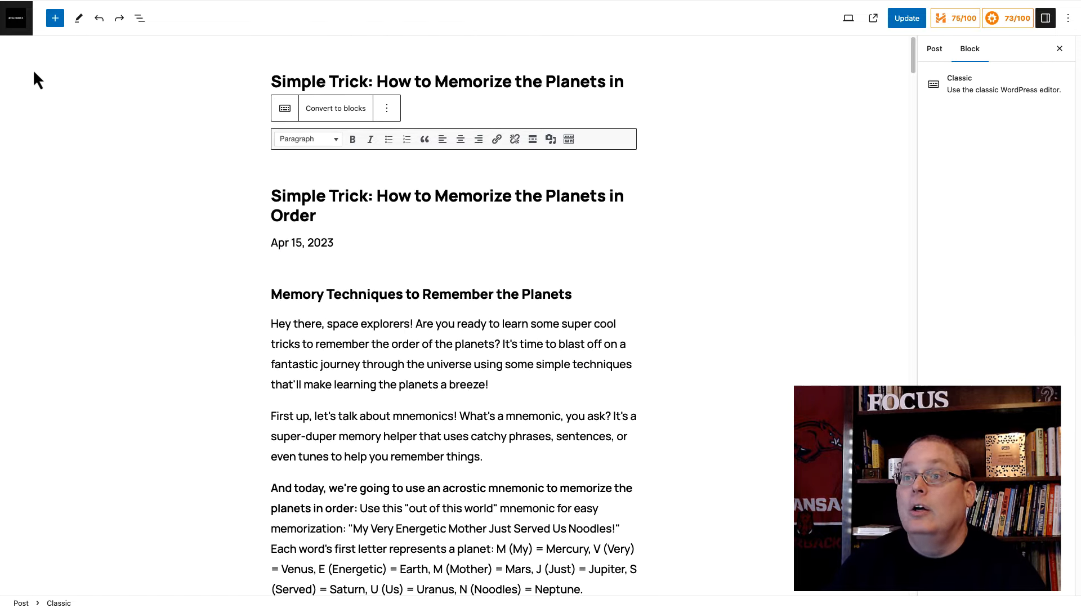
- Leave the planets post without saving and open the Test Post draft for editing
{"action": "left_click", "coordinate": [16, 27]}
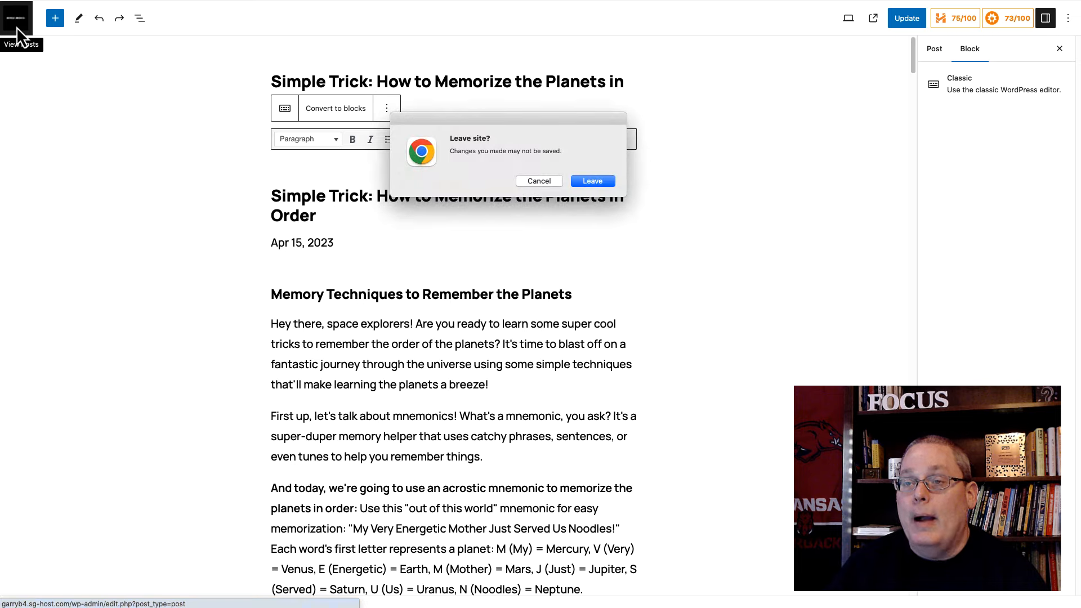
{"action": "left_click", "coordinate": [592, 182]}
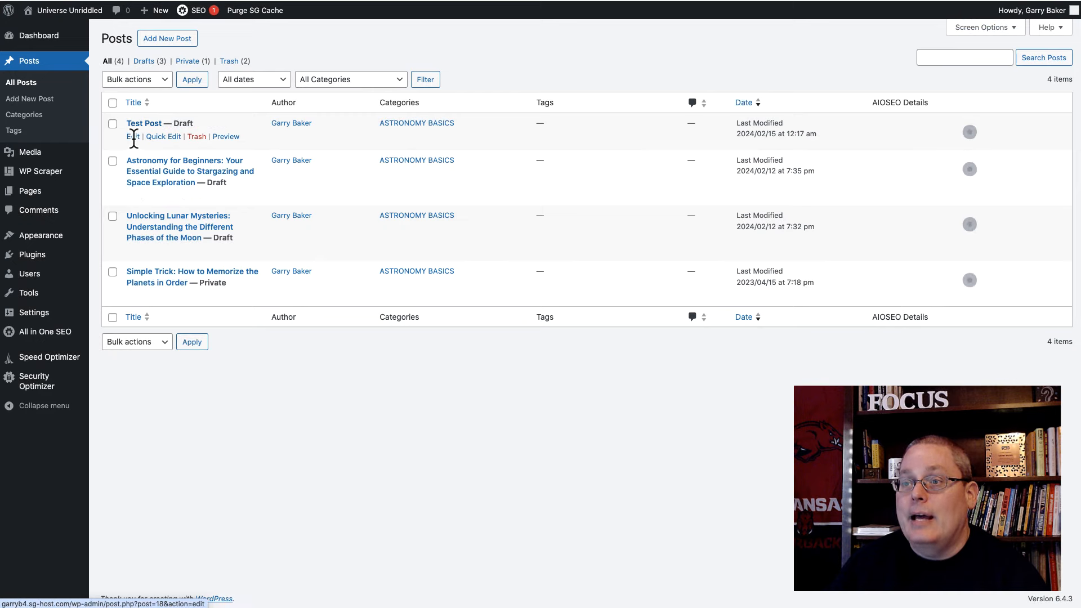
{"action": "left_click", "coordinate": [134, 138]}
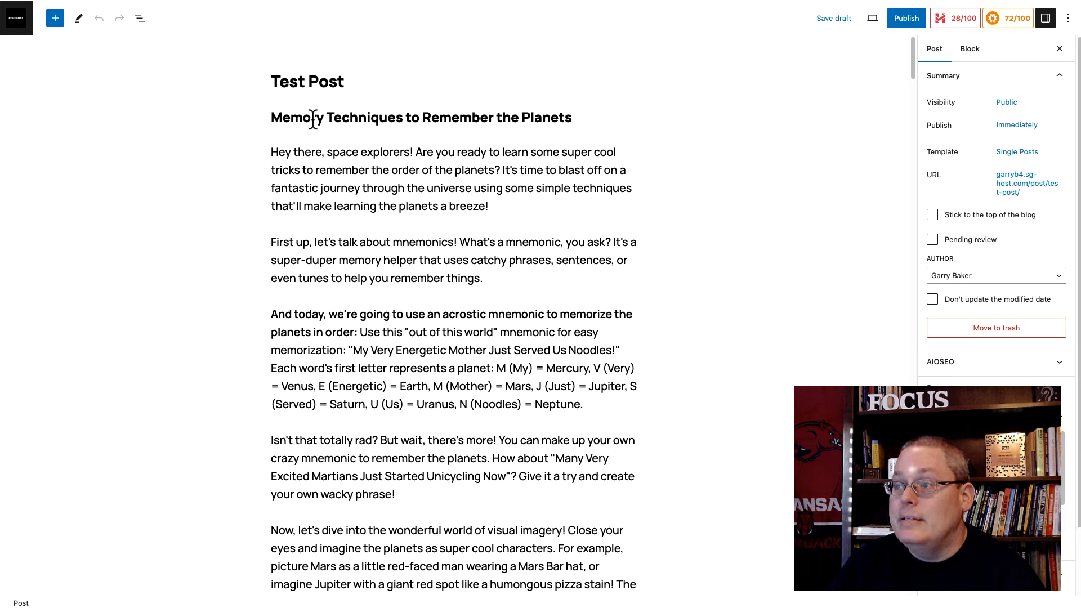
- Check the block types of the first heading and the first paragraph in Test Post
{"action": "left_click", "coordinate": [313, 119]}
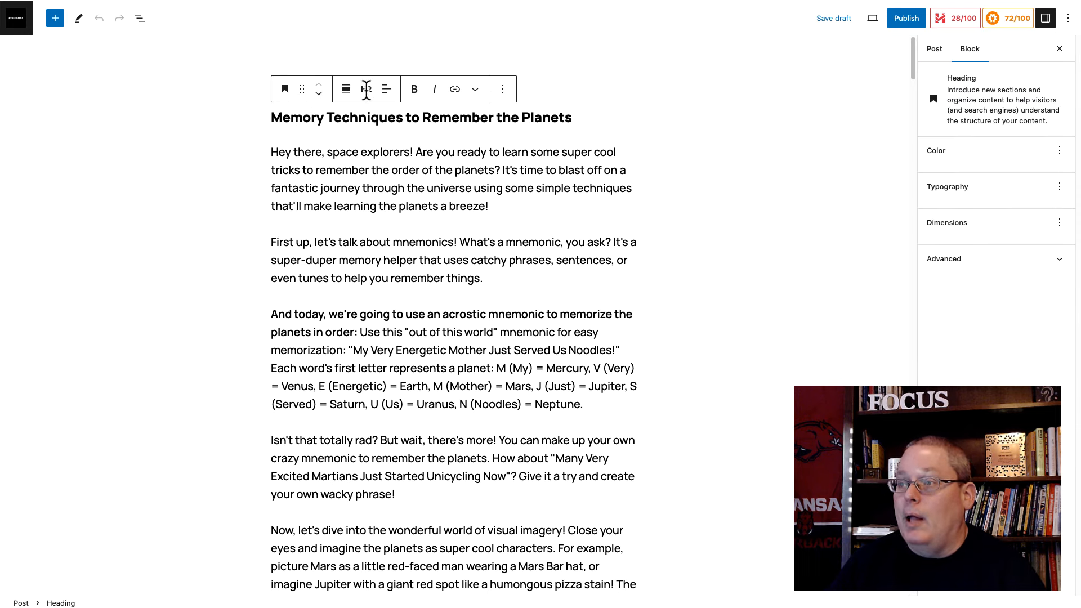
{"action": "left_click", "coordinate": [342, 167]}
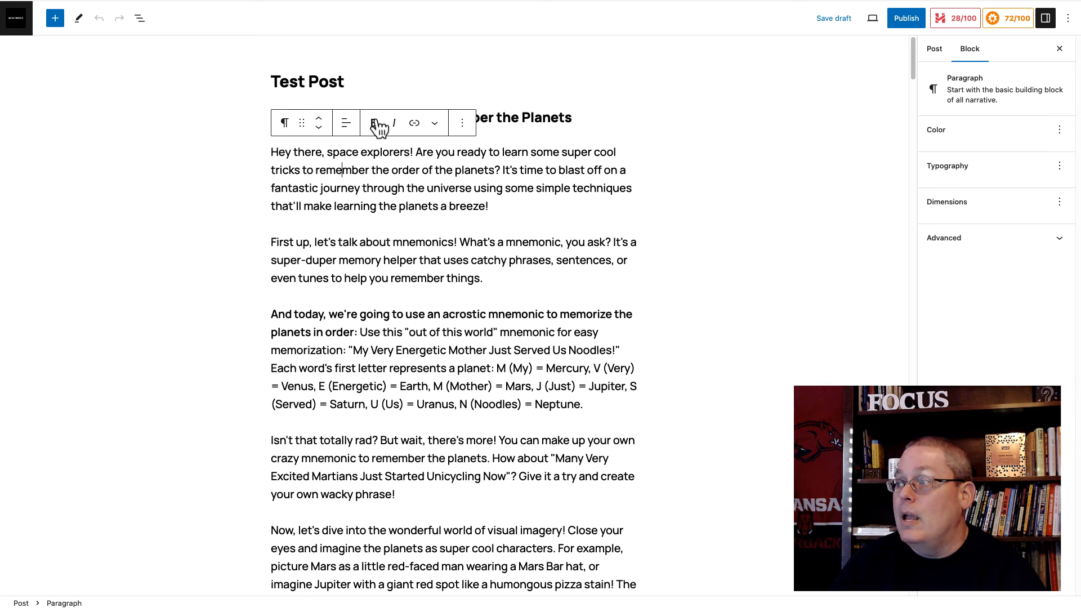
- Insert an Image block directly above the Mnemonics heading
{"action": "scroll", "coordinate": [545, 216], "scroll_direction": "down", "scroll_amount": 5}
{"action": "scroll", "coordinate": [545, 215], "scroll_direction": "down", "scroll_amount": 7}
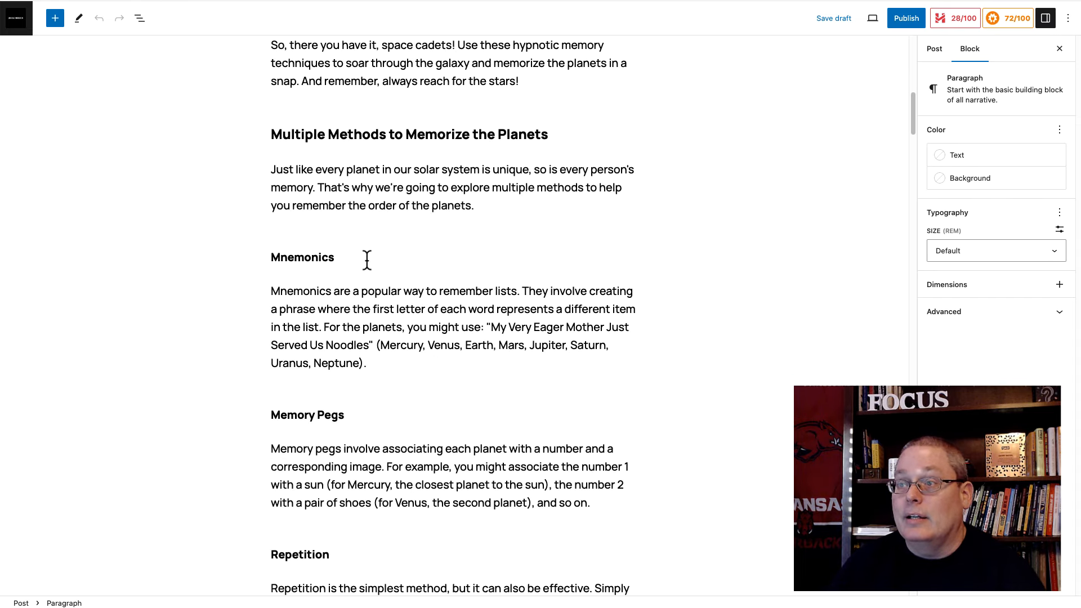
{"action": "mouse_move", "coordinate": [313, 243]}
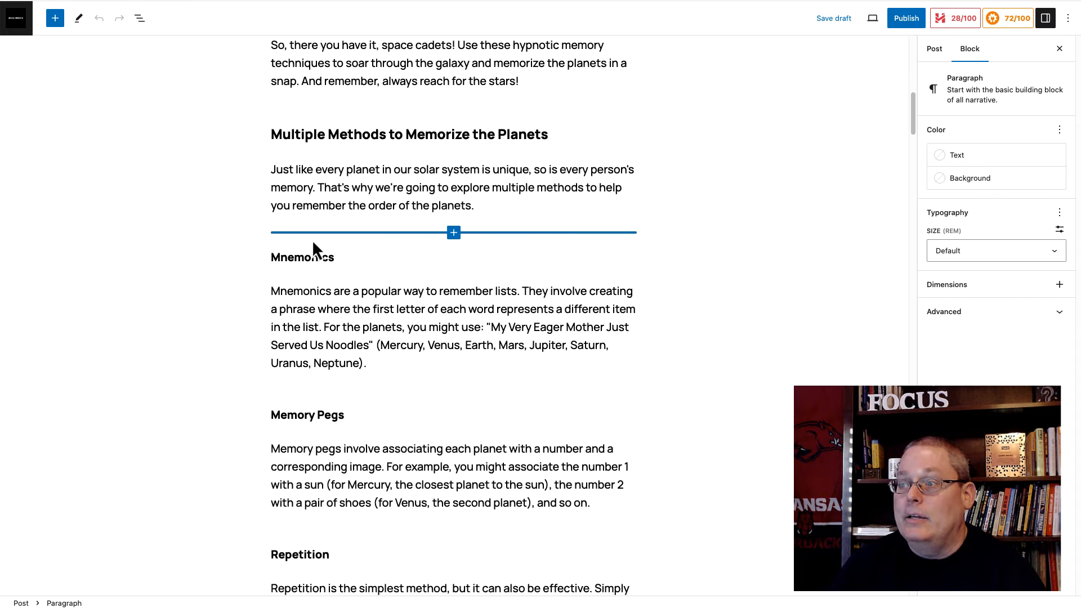
{"action": "left_click", "coordinate": [454, 233]}
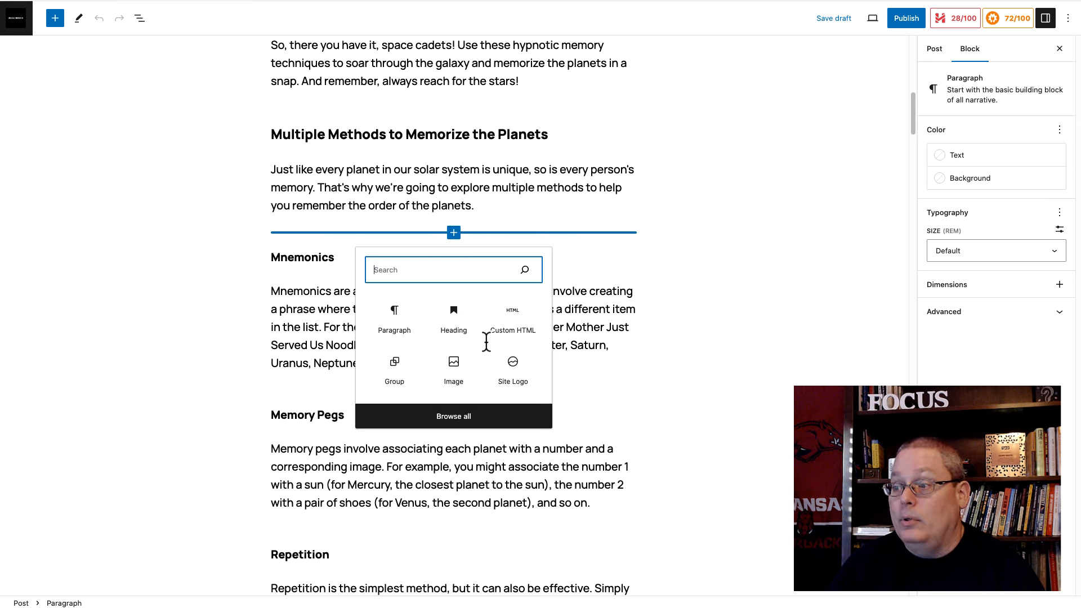
{"action": "left_click", "coordinate": [457, 371]}
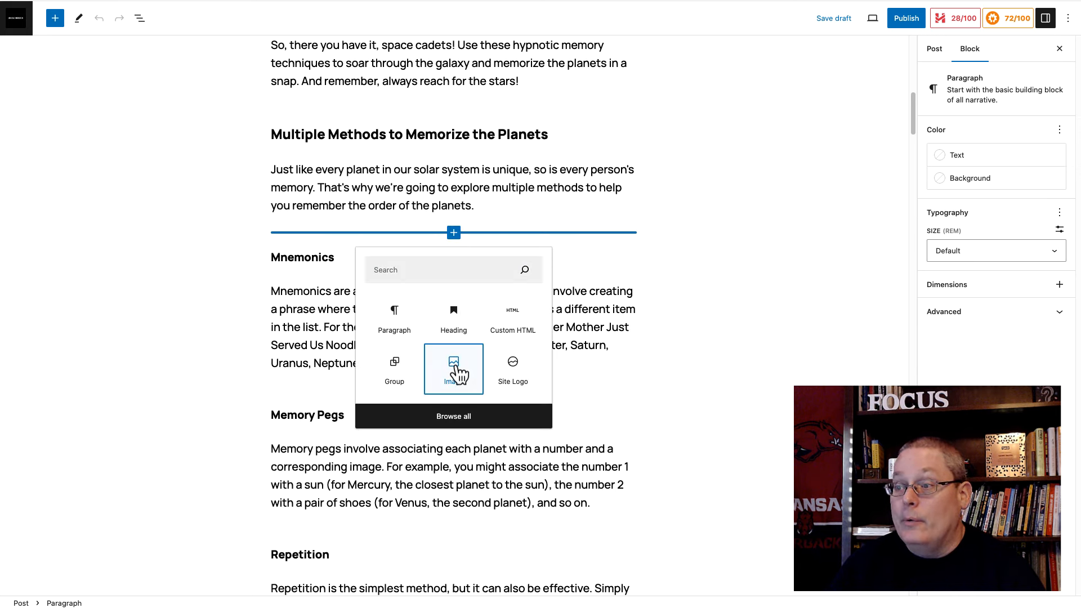
{"action": "left_click", "coordinate": [457, 371]}
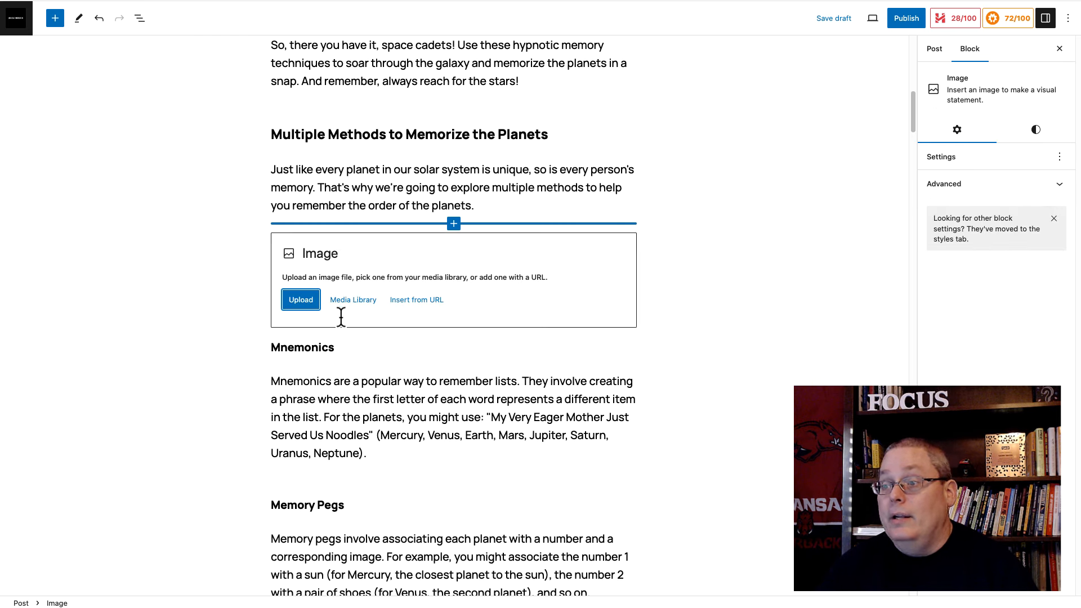